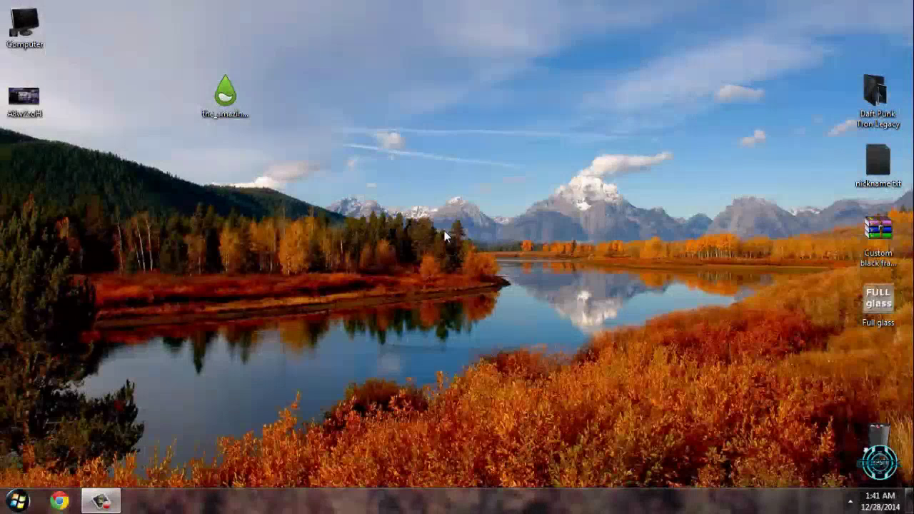
- Install the Amazing_Spiderman .rmskin package with all components checked, including both layouts
left_click(225, 97)
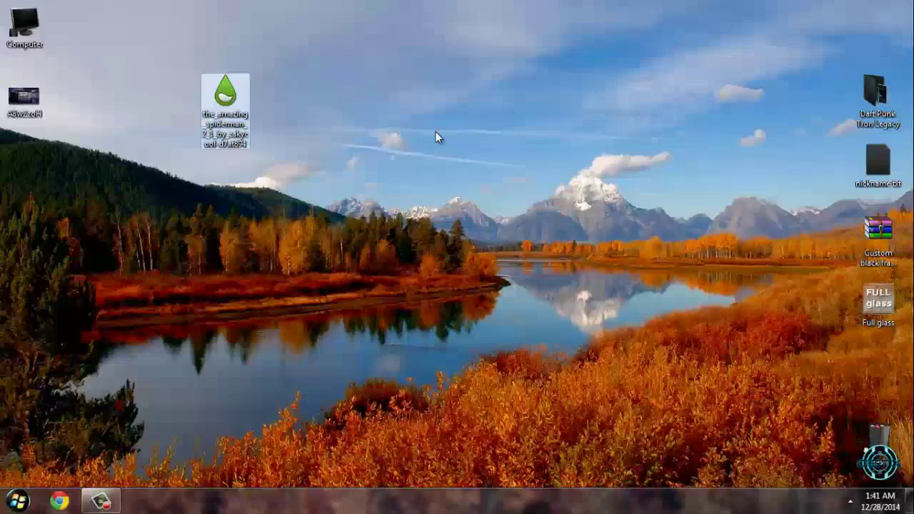
double_click(236, 121)
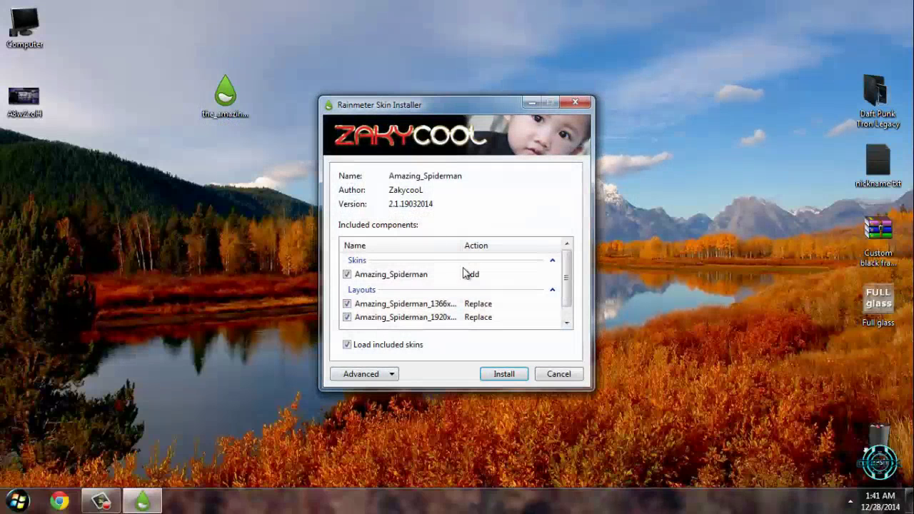
mouse_move(400, 101)
left_mouse_down()
mouse_move(344, 88)
mouse_move(392, 106)
left_mouse_up()
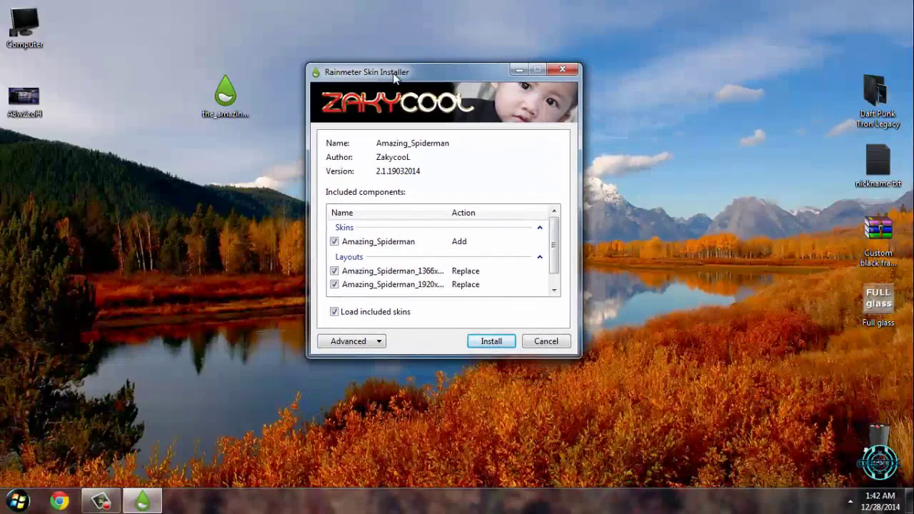
mouse_move(555, 254)
left_mouse_down()
mouse_move(552, 277)
mouse_move(553, 245)
left_mouse_up()
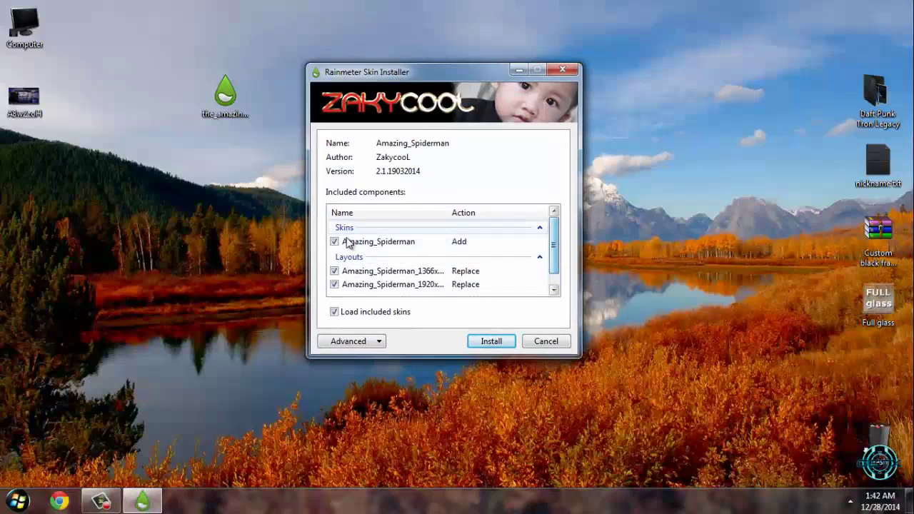
left_click(492, 339)
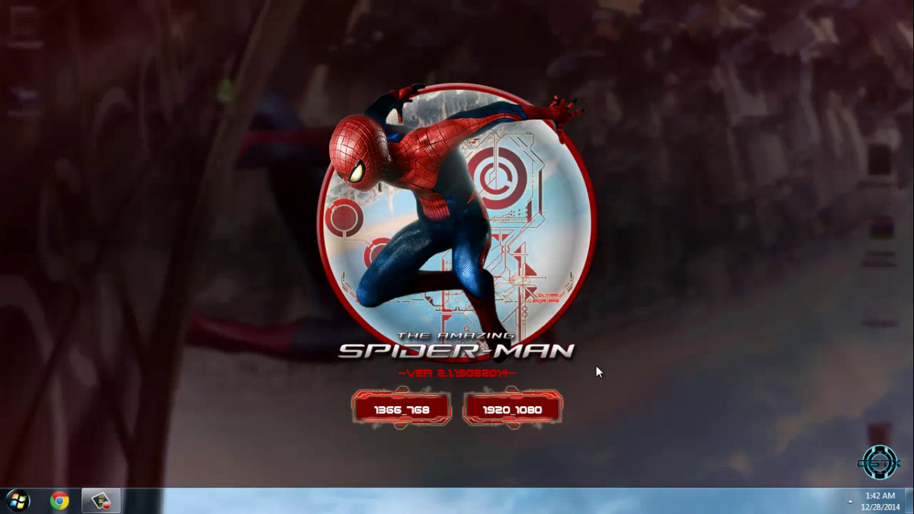
- Load the 1366_768 Spider-Man layout and move the skin file icon to the desktop's top row
left_click(381, 414)
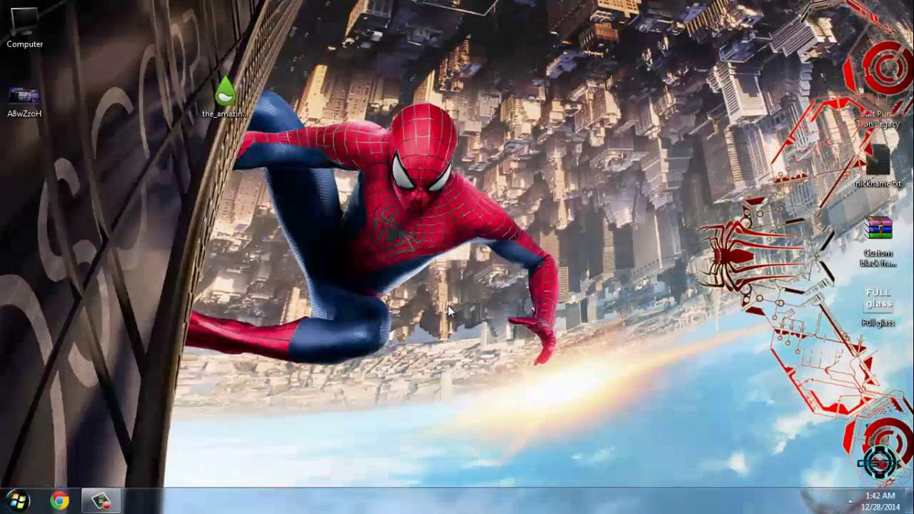
left_click_drag(214, 82, 166, 14)
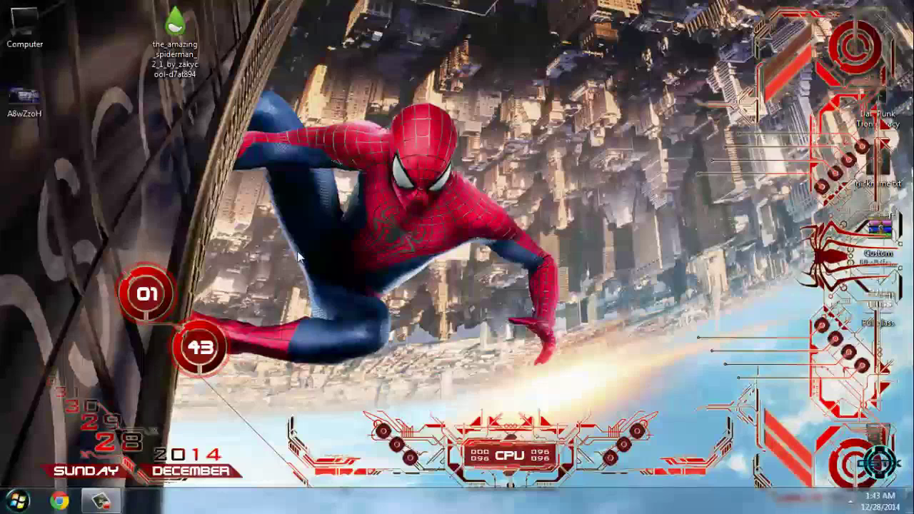
- Choose Personalize from the desktop's right-click menu
right_click(305, 193)
left_click(300, 184)
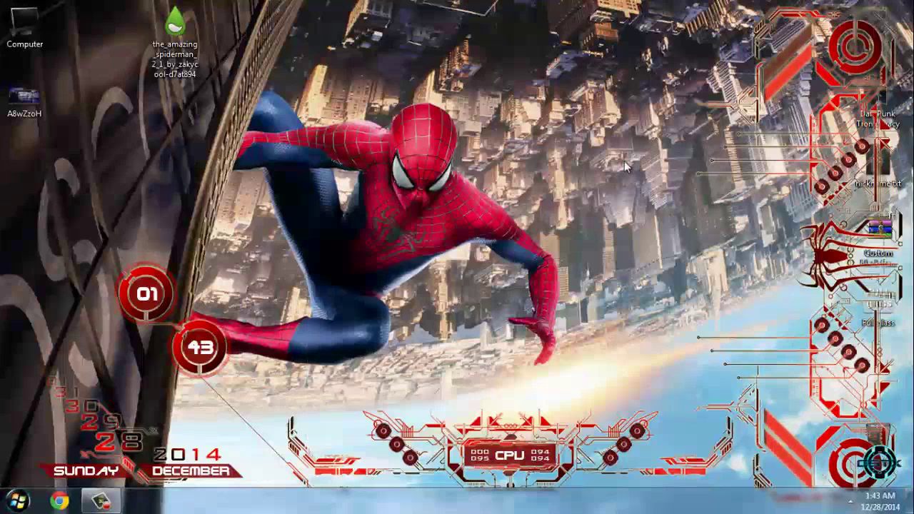
right_click(355, 173)
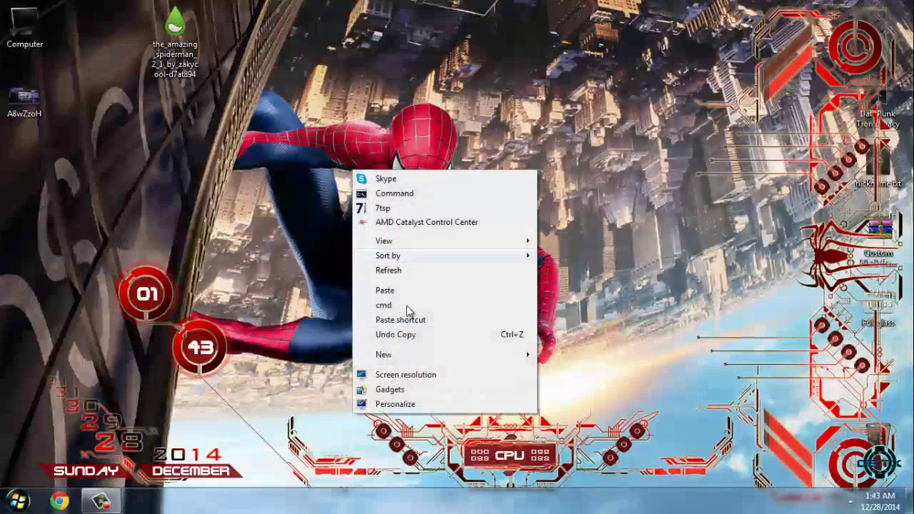
left_click(395, 404)
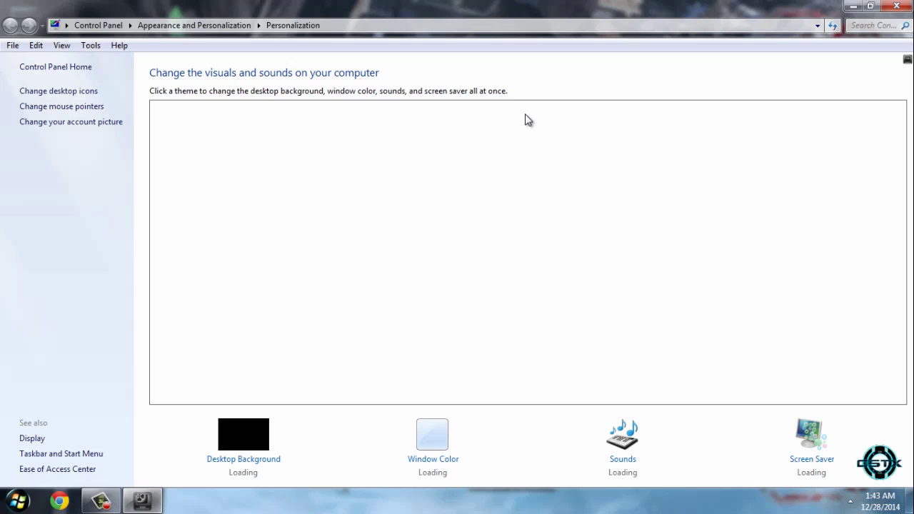
- Apply the Alienware RED 2.0 theme from Installed Themes and close Personalization
key("super+d")
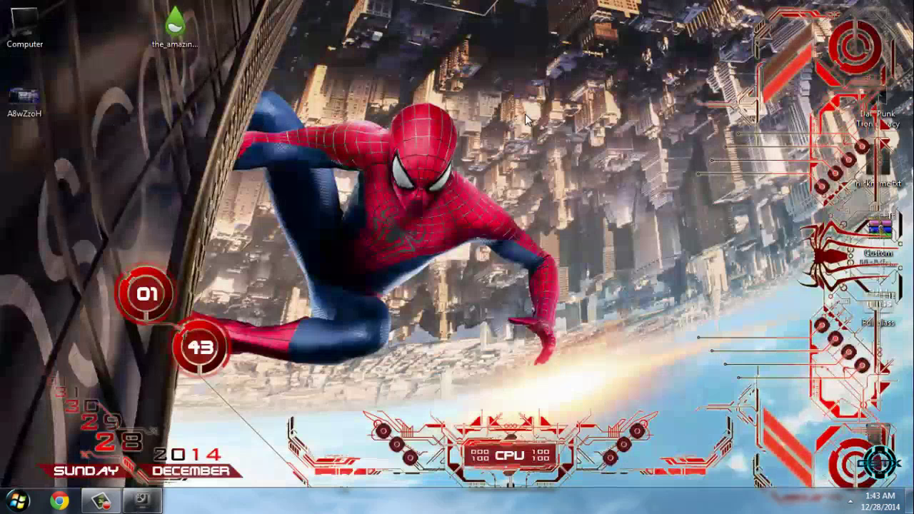
left_click(142, 501)
scroll(338, 318, "down", 3)
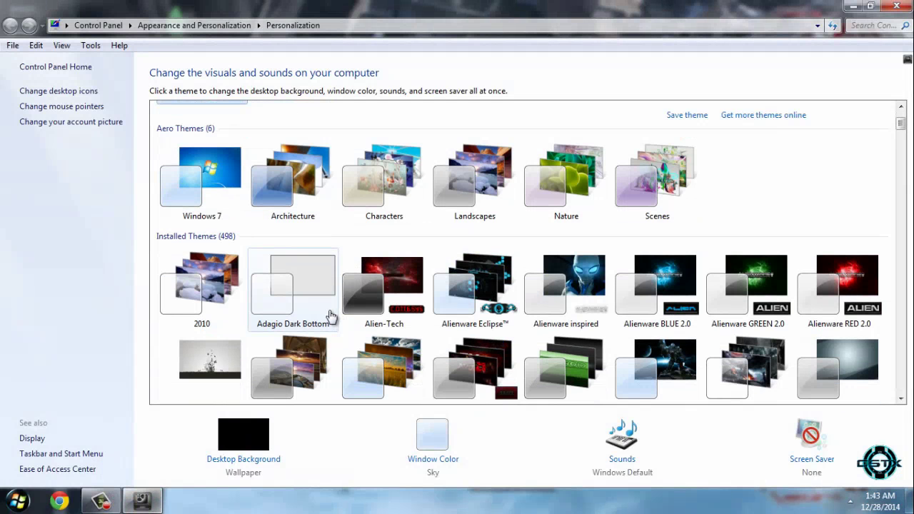
scroll(330, 316, "down", 1)
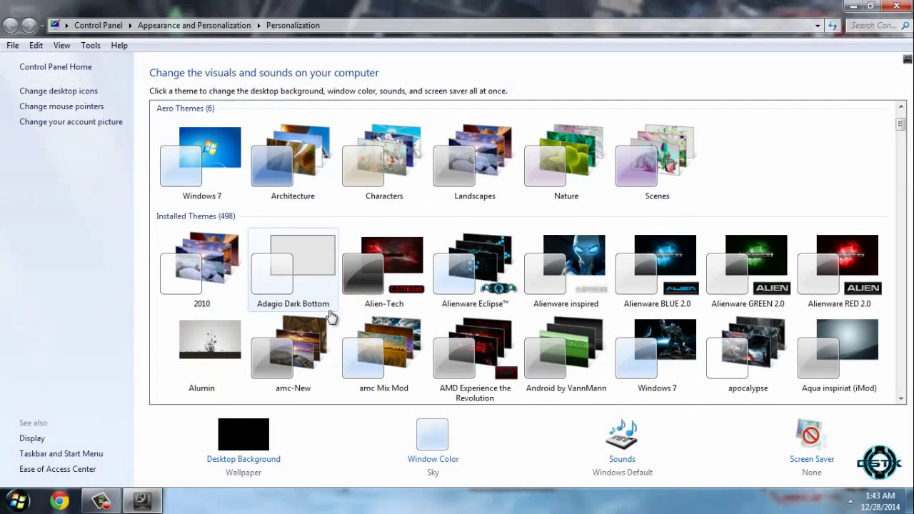
scroll(331, 316, "down", 2)
left_click(866, 230)
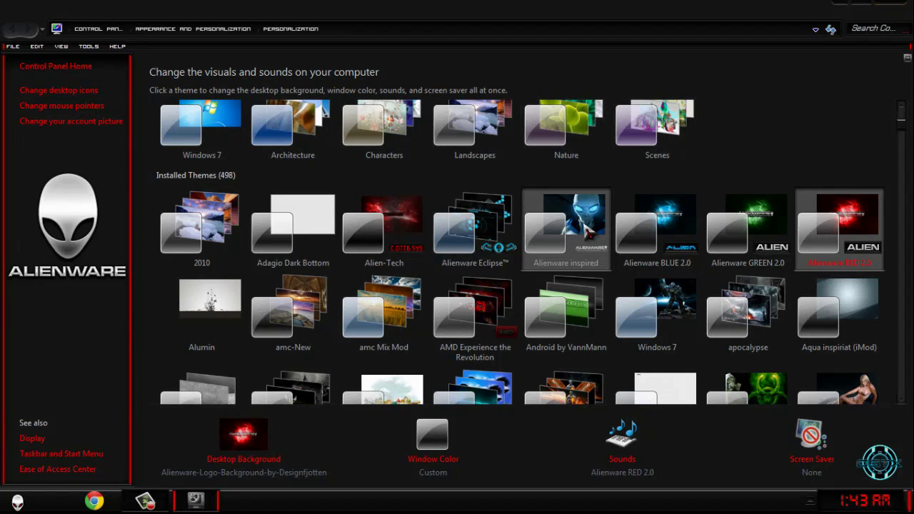
left_click(888, 7)
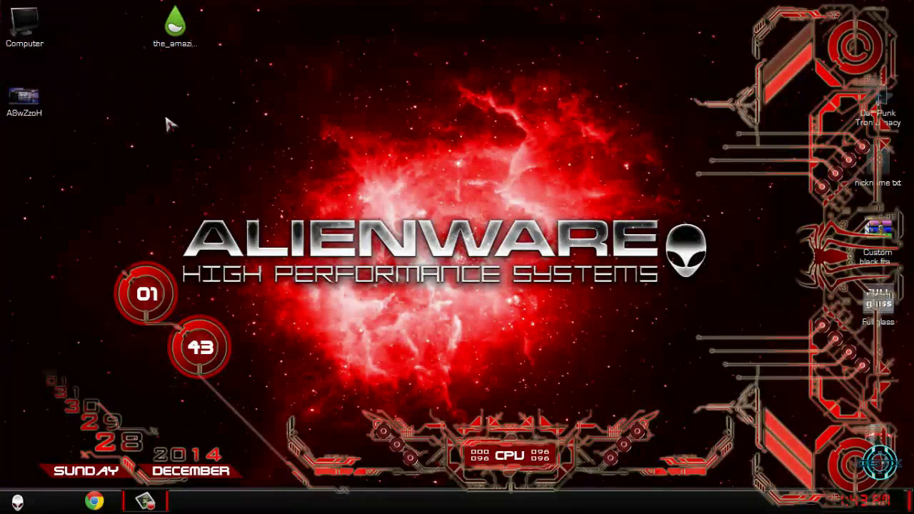
- Browse from Documents to Rainmeter > Skins > Amazing_Spiderman
left_click(21, 501)
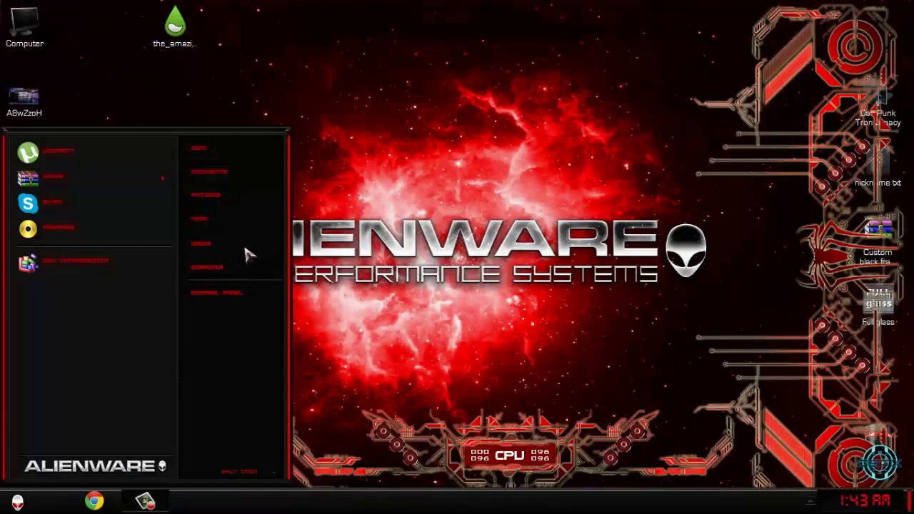
left_click(236, 179)
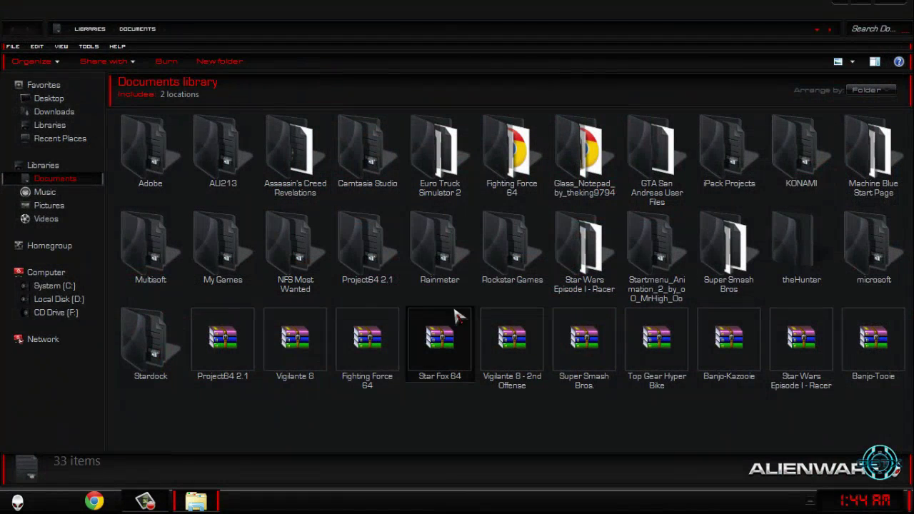
double_click(439, 243)
double_click(148, 179)
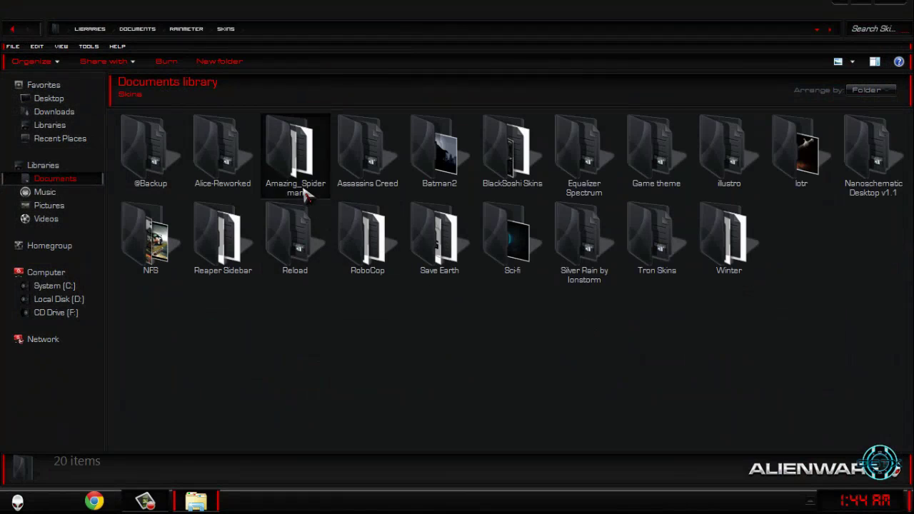
double_click(305, 197)
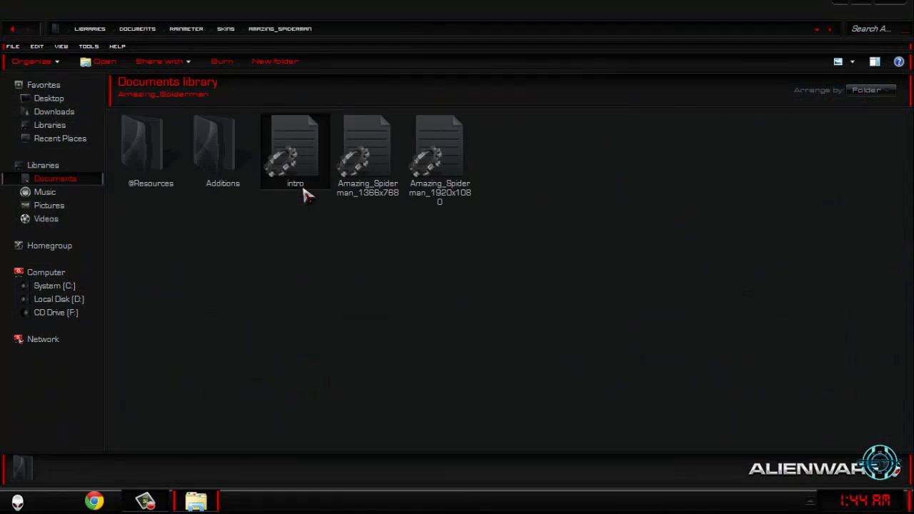
double_click(230, 188)
double_click(134, 125)
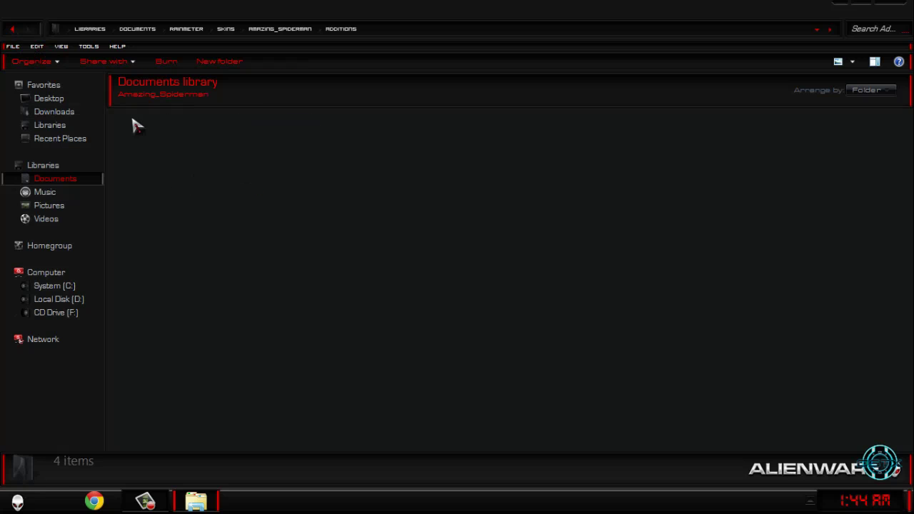
key("BackSpace")
double_click(135, 124)
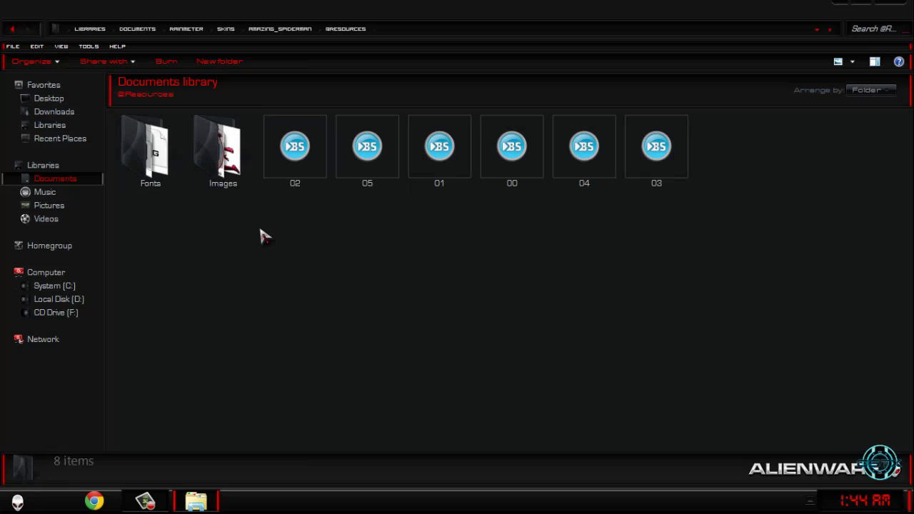
double_click(240, 188)
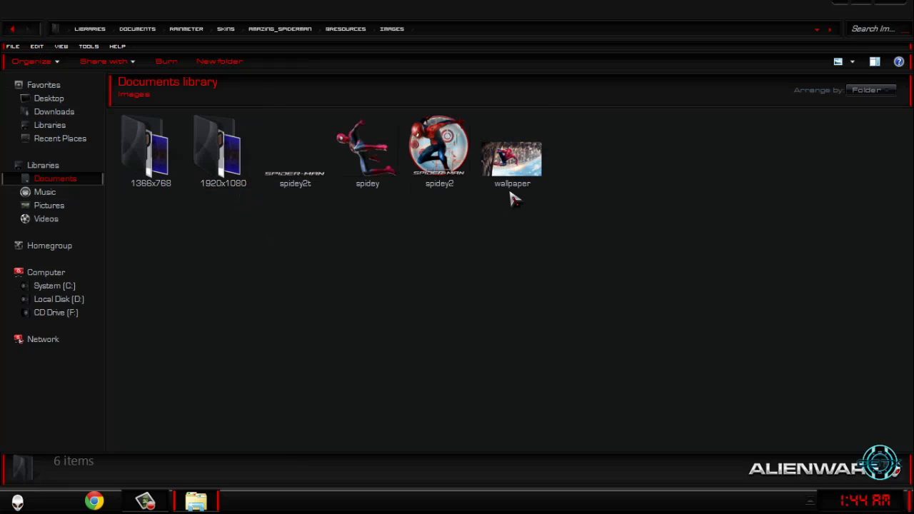
double_click(516, 179)
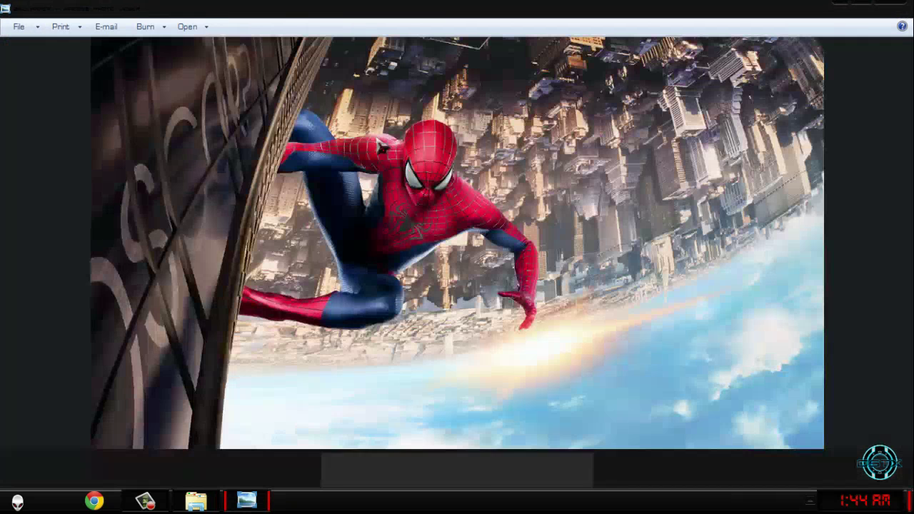
right_click(371, 135)
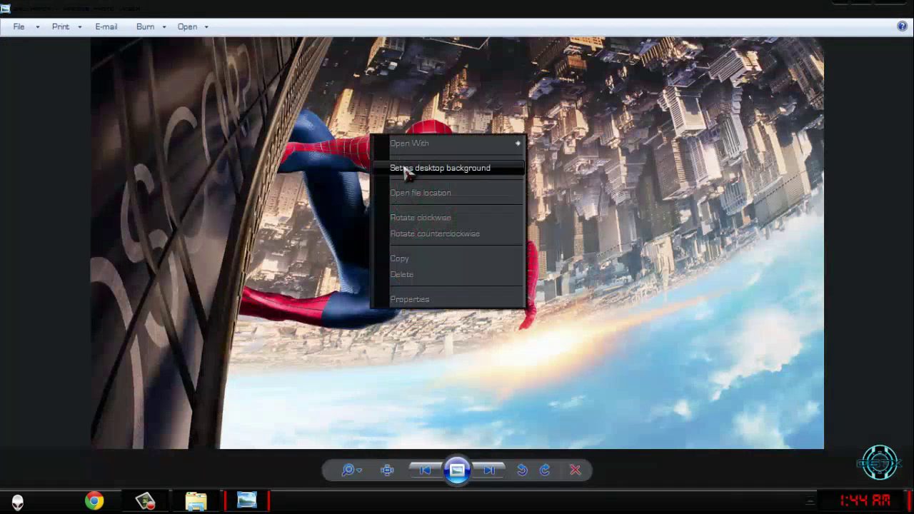
- Set the Spider-Man image as the desktop background, then close Photo Viewer and Explorer
left_click(405, 171)
left_click(839, 5)
left_click(842, 8)
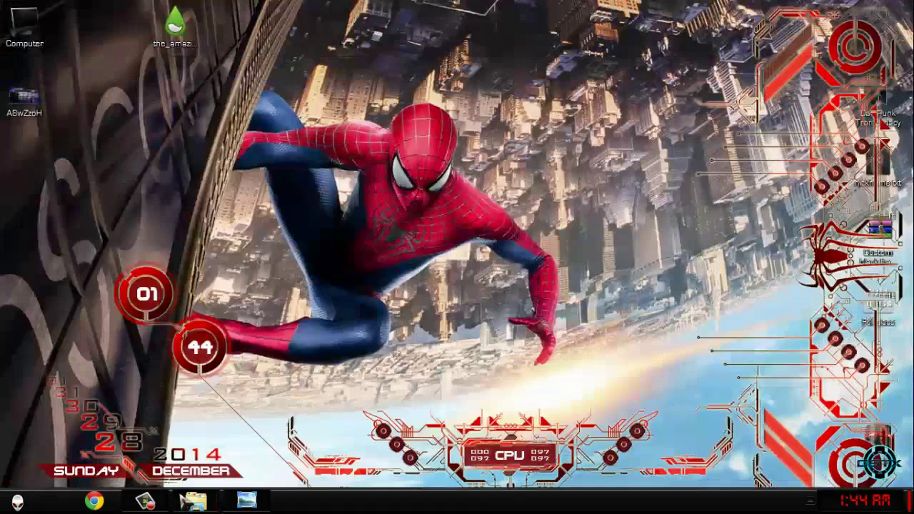
- Open Personalization from the desktop and apply the Black Spider Light theme
mouse_move(205, 504)
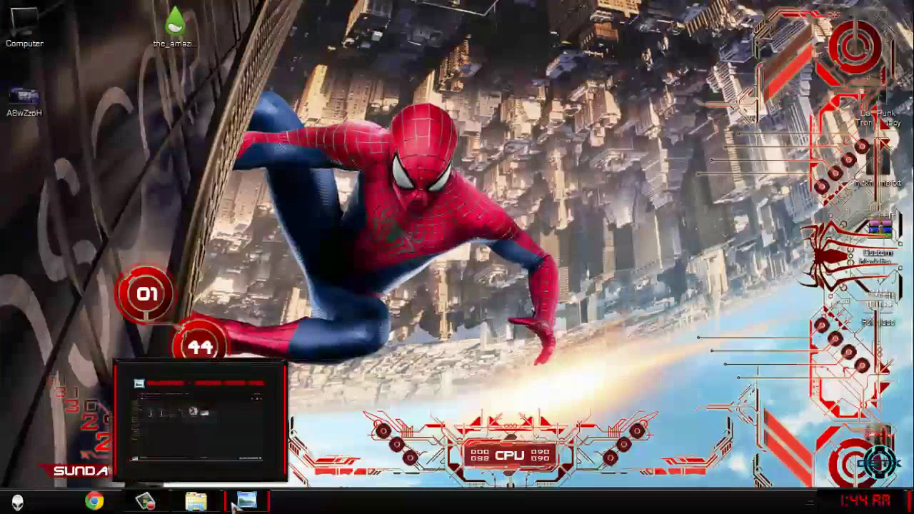
right_click(367, 384)
left_click(393, 366)
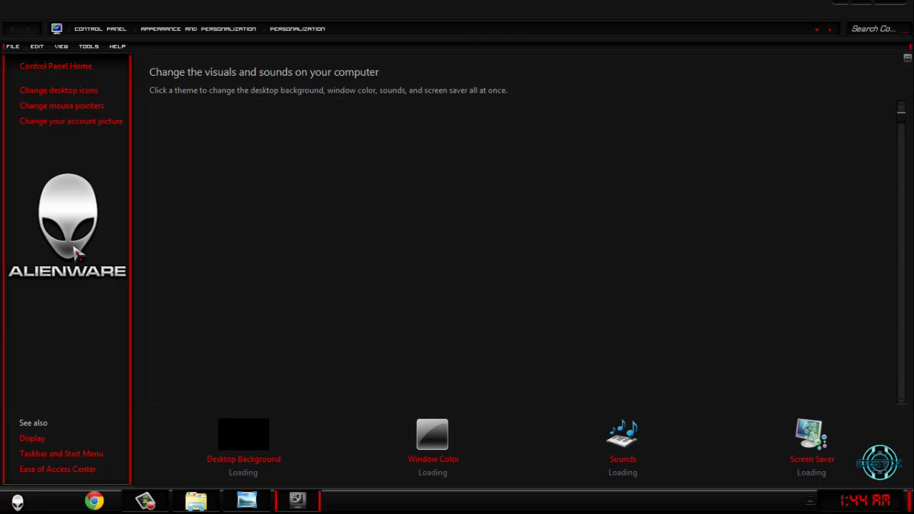
left_click_drag(901, 123, 904, 137)
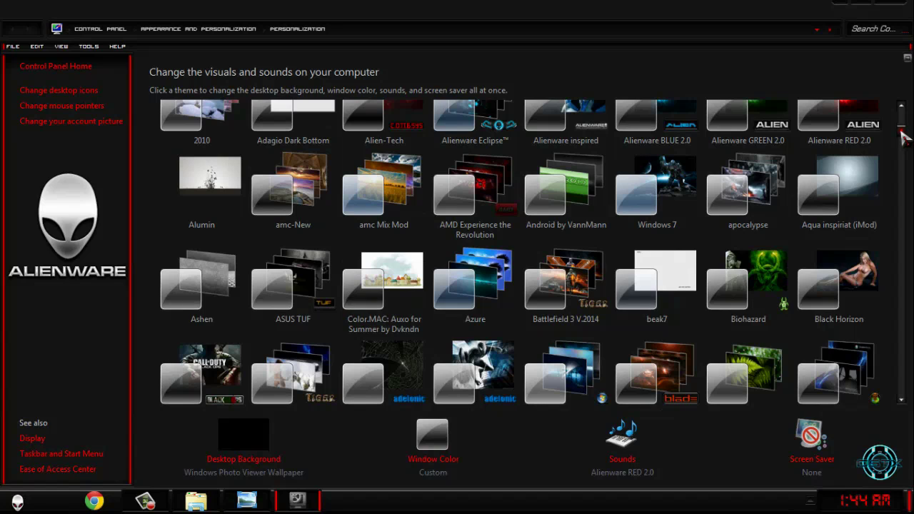
scroll(904, 141, "down", 1)
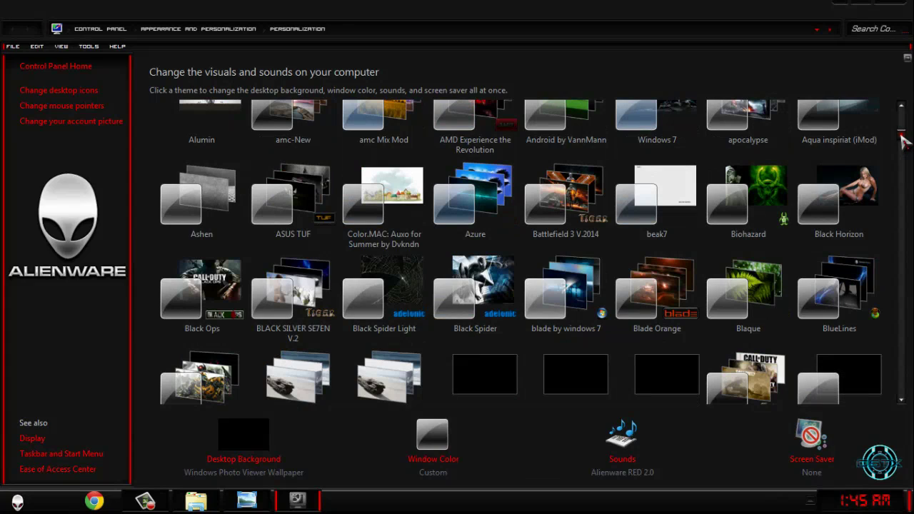
left_click(415, 312)
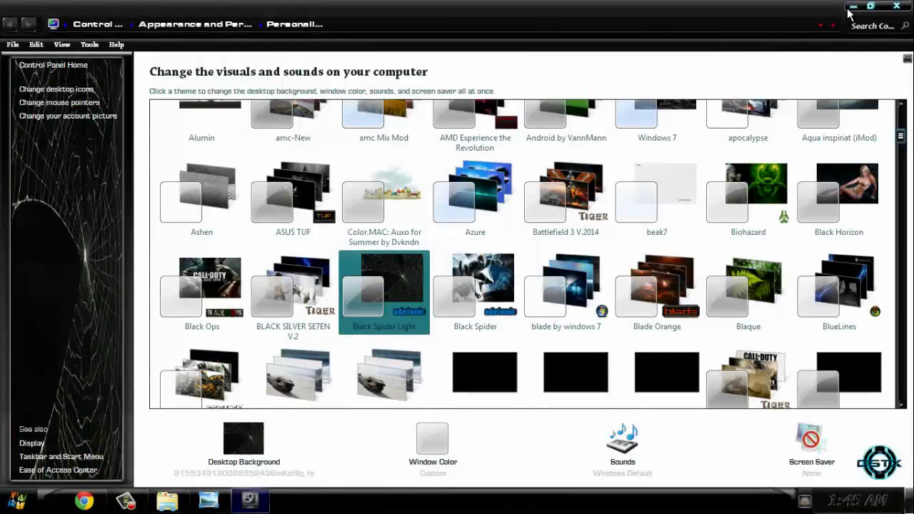
- Refresh the desktop, then apply the AMD Experience the Revolution theme and close Personalization
left_click(851, 7)
right_click(262, 189)
left_click(298, 286)
key("super")
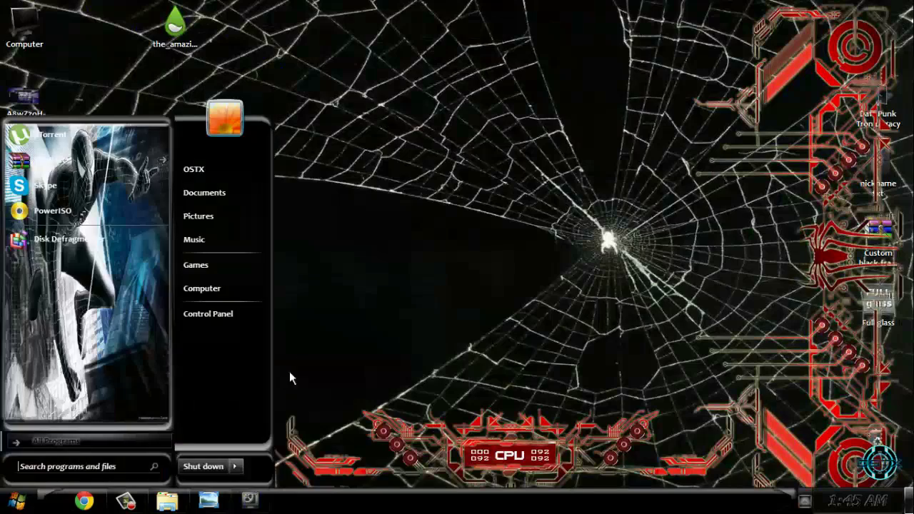
left_click(250, 500)
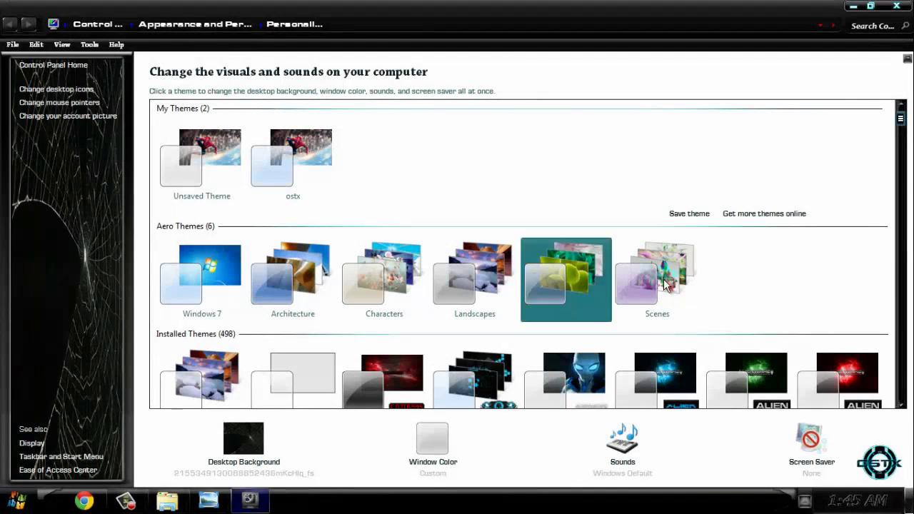
mouse_move(903, 132)
left_mouse_down()
mouse_move(902, 159)
mouse_move(902, 132)
left_mouse_up()
left_click(488, 198)
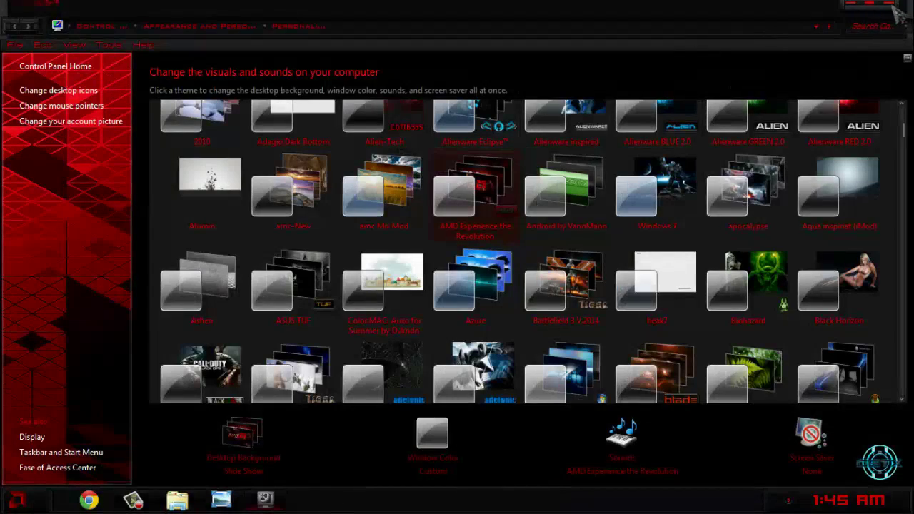
left_click(894, 9)
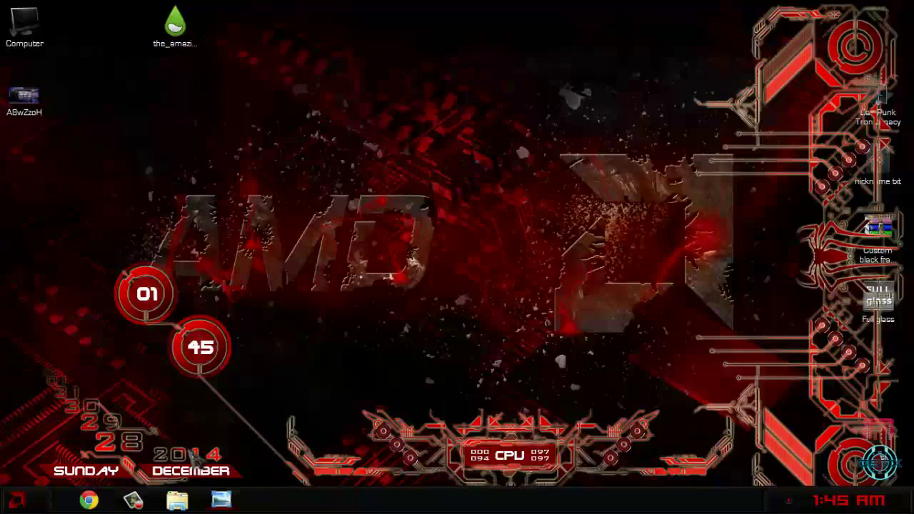
- Preview the wallpaper image from the Images folder, set it as desktop background, and close Photo Viewer
mouse_move(184, 504)
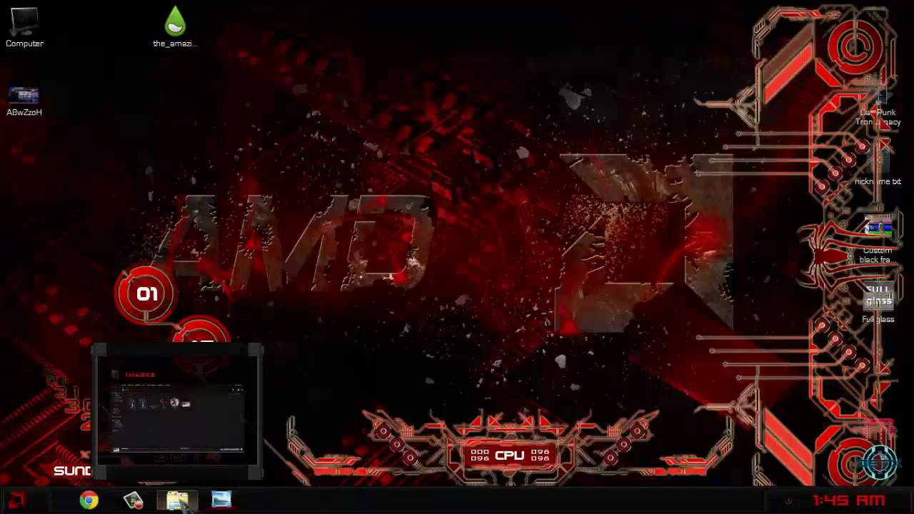
left_click(179, 502)
right_click(519, 165)
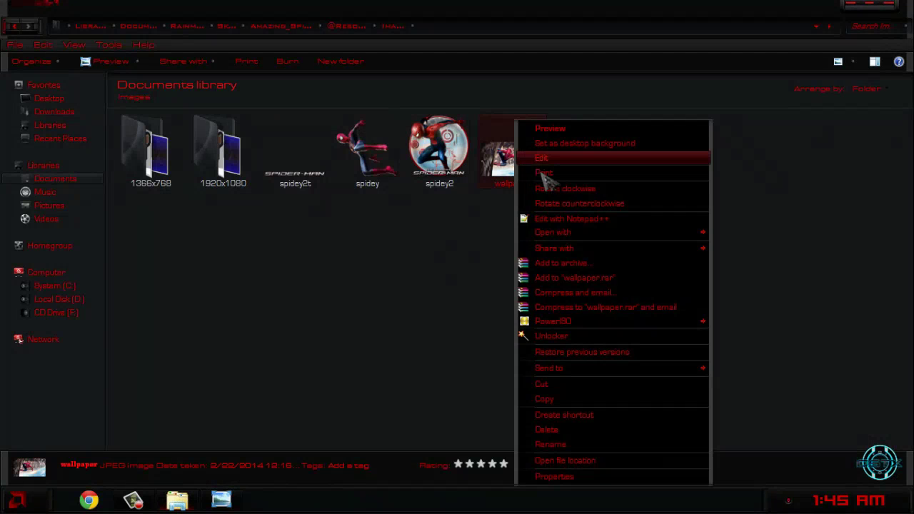
left_click(223, 503)
right_click(361, 160)
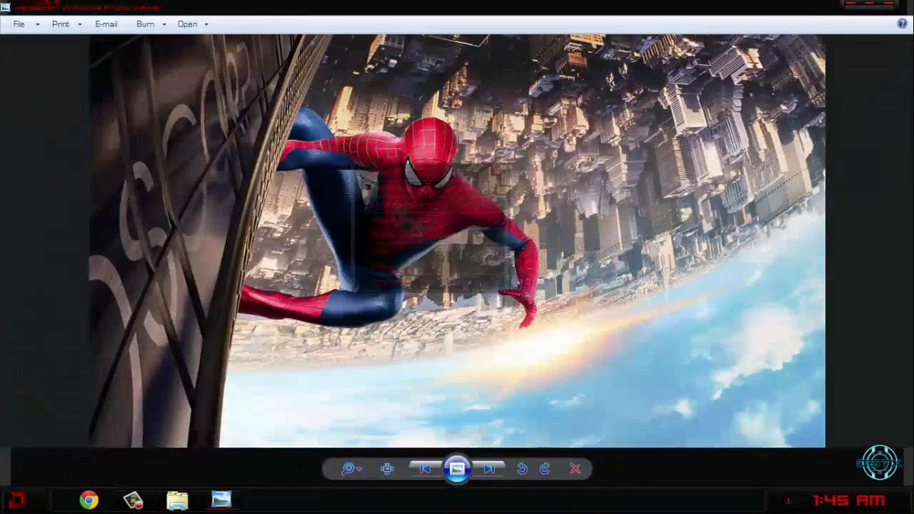
left_click(429, 184)
left_click(871, 7)
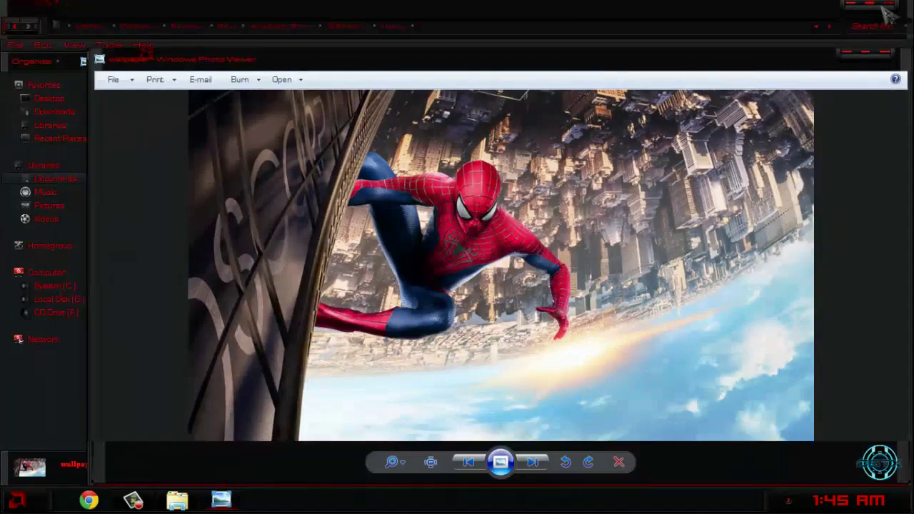
left_click(899, 59)
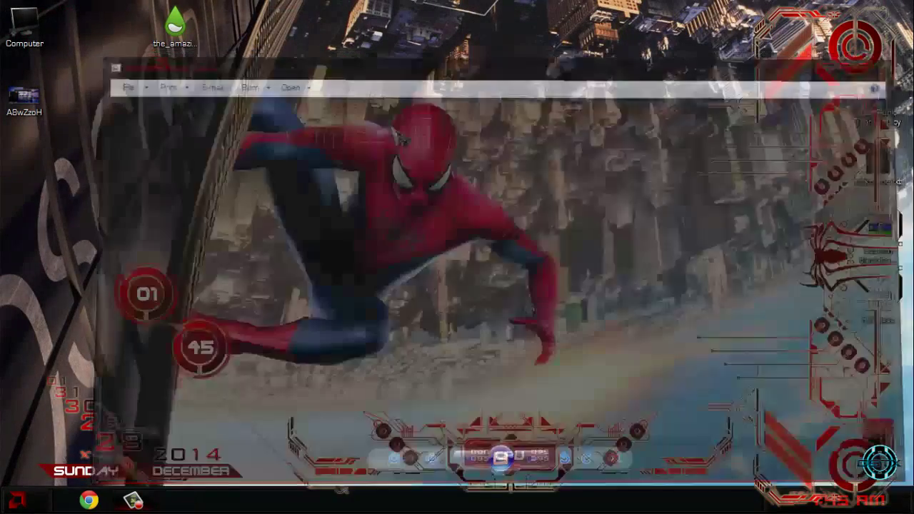
- Close the Start menu and show the hidden notification-area icons
key("super")
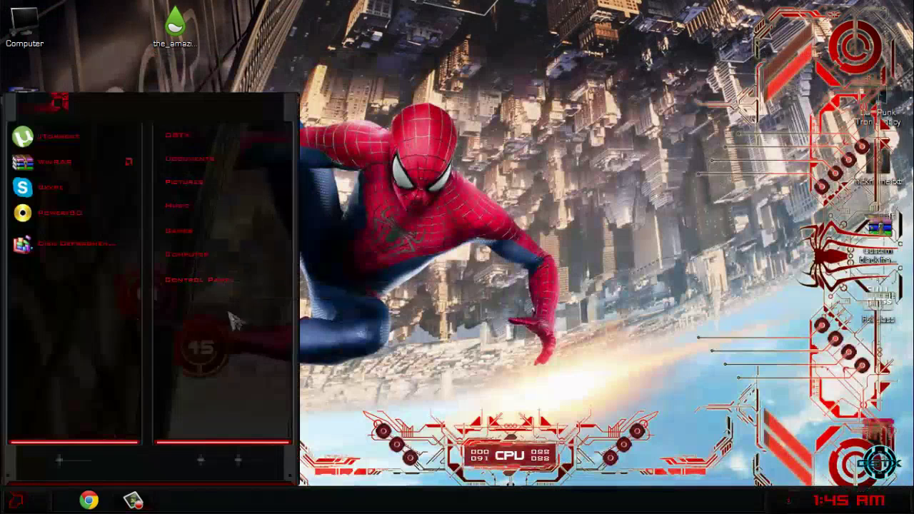
left_click(428, 129)
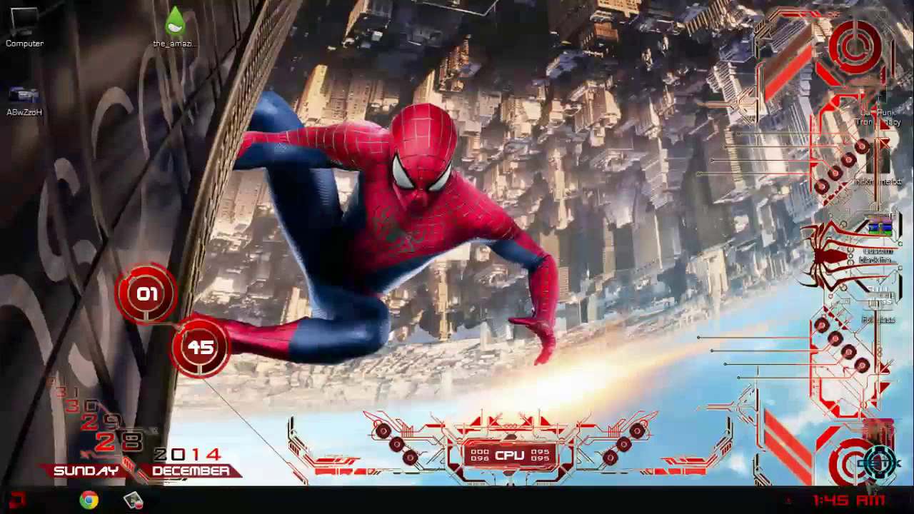
left_click(788, 500)
- Open Rainmeter's Manage window and load the Lock skin from Amazing_Spiderman > Additions, then dismiss it
right_click(766, 398)
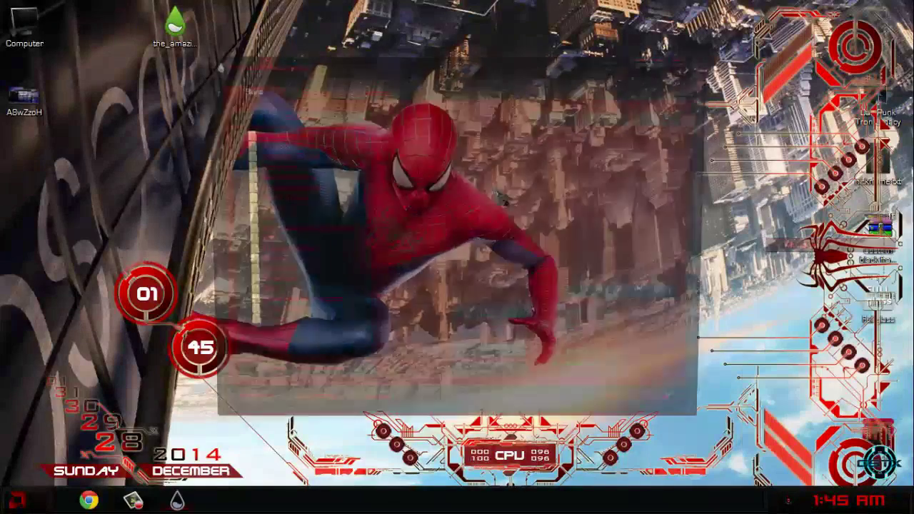
left_click(811, 246)
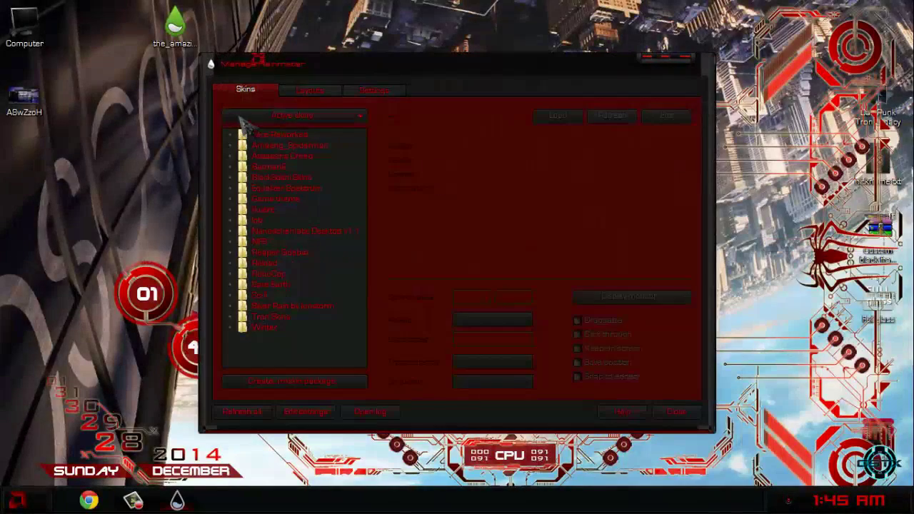
left_click(232, 145)
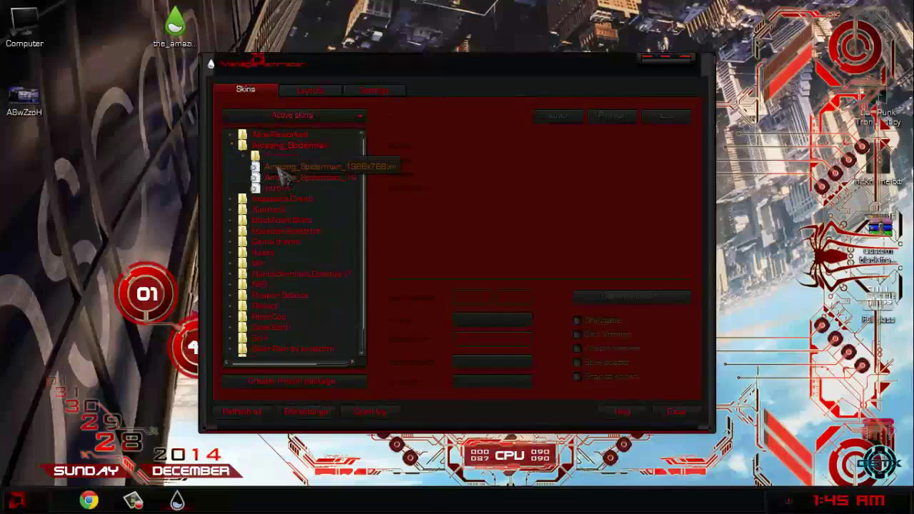
left_click(282, 170)
right_click(281, 174)
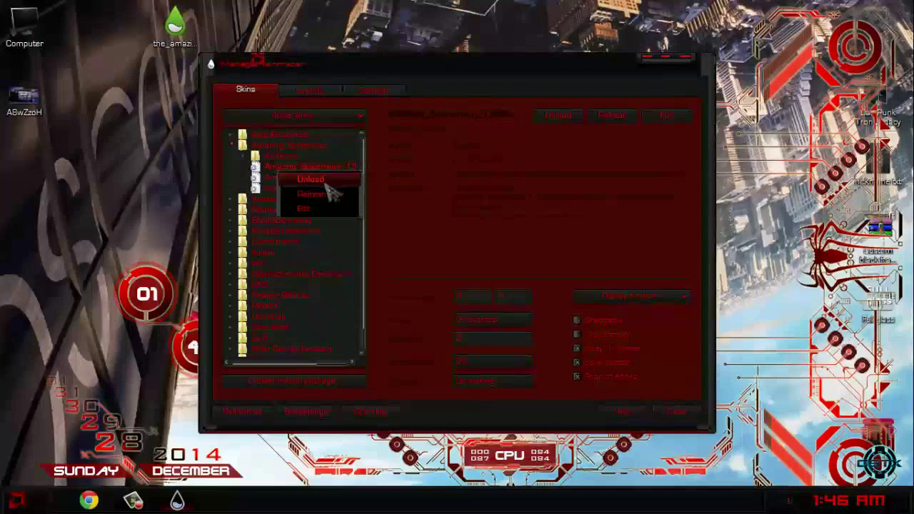
left_click(248, 156)
right_click(279, 169)
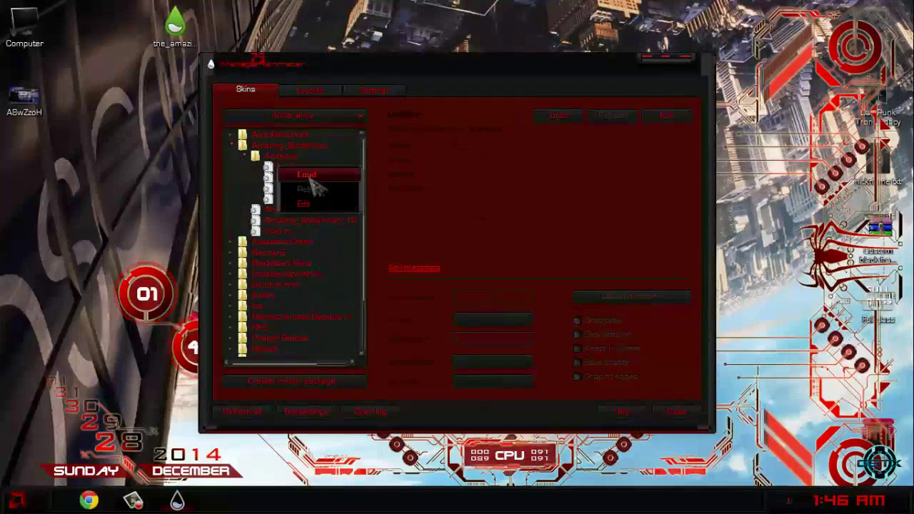
left_click(306, 175)
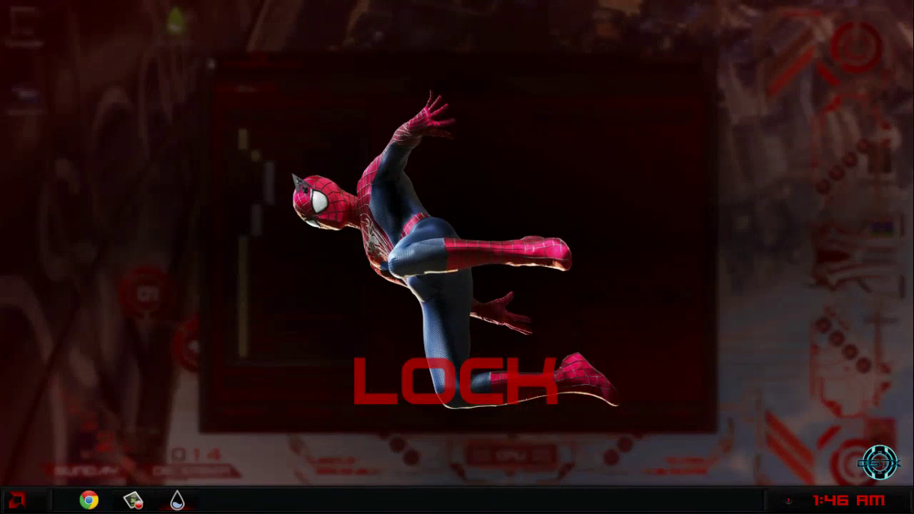
left_click(294, 177)
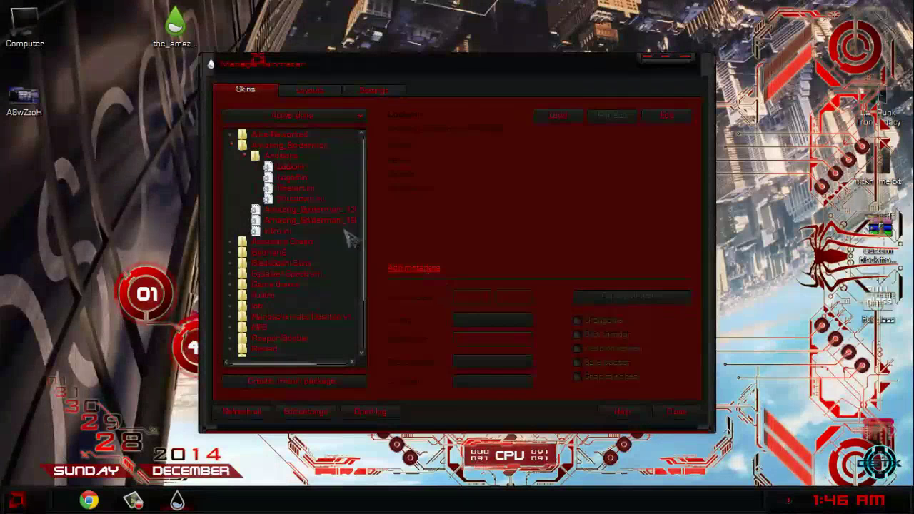
- Collapse the Additions and Amazing_Spiderman folders and close the Manage window
right_click(287, 175)
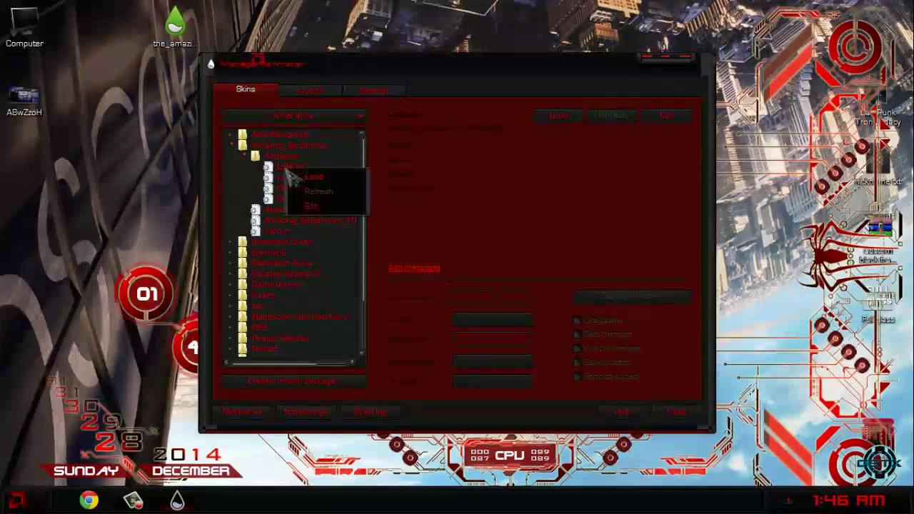
left_click(247, 156)
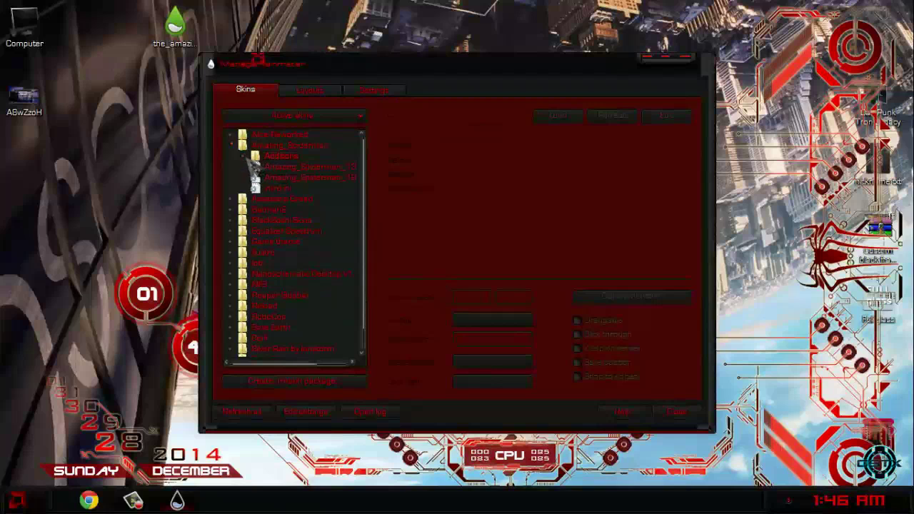
left_click(232, 146)
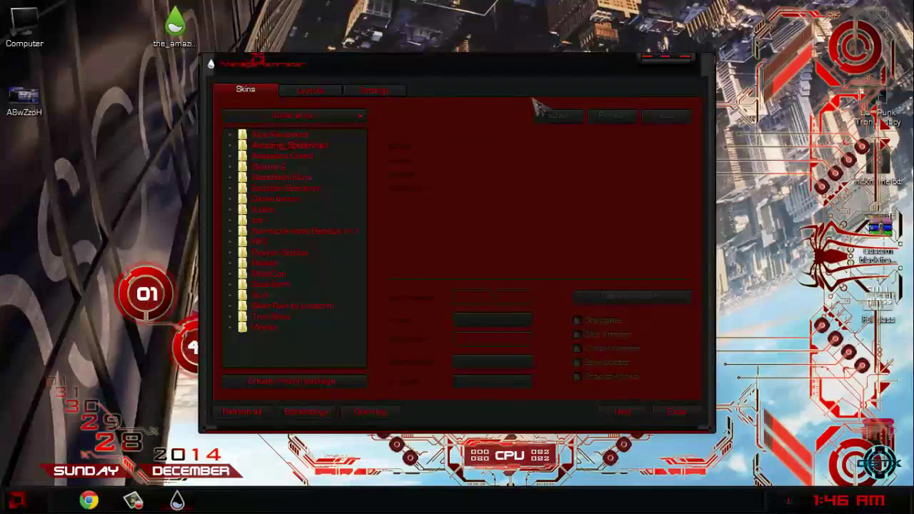
left_click(699, 63)
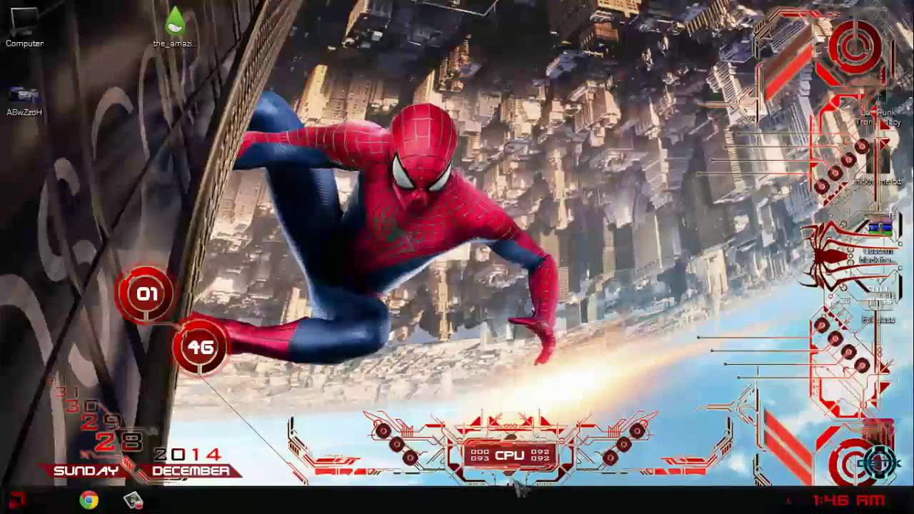
right_click(278, 127)
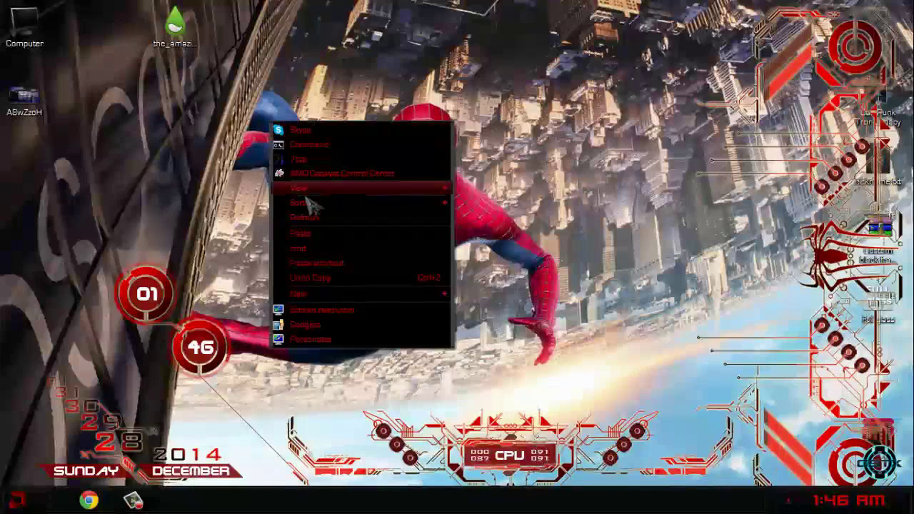
left_click(303, 213)
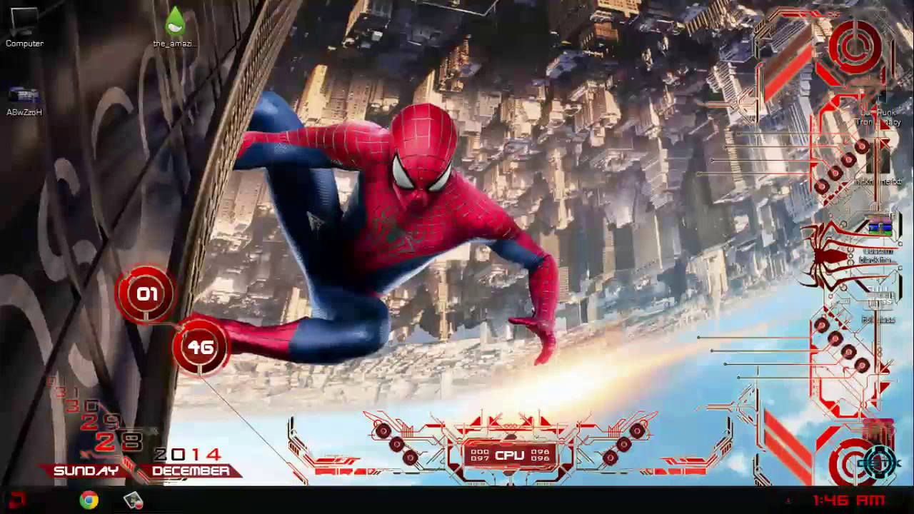